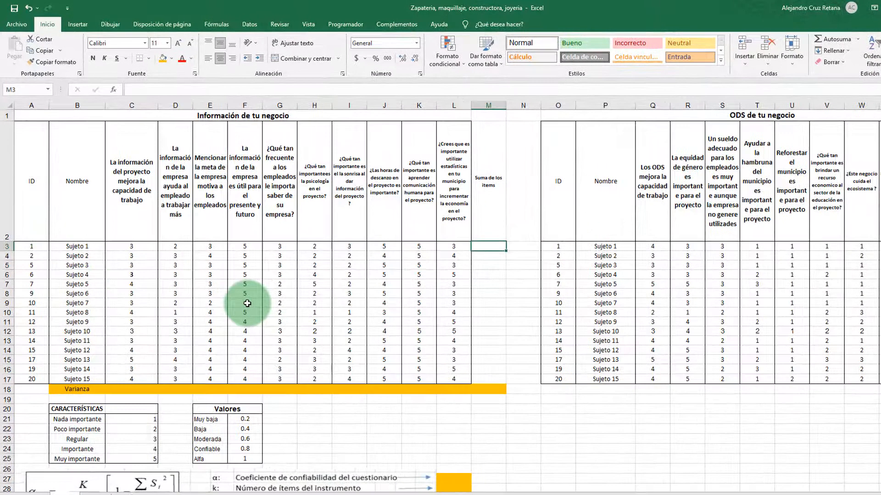
# Examine the survey items and answers in the "Información de tu negocio" table and the reliability coefficient formula with its term definitions
pyautogui.scroll(-1, 245, 301)
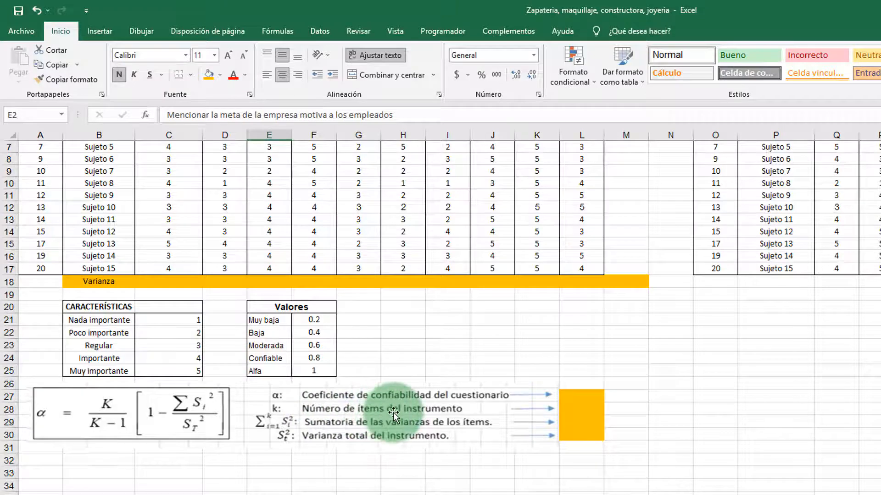
pyautogui.scroll(2, 393, 415)
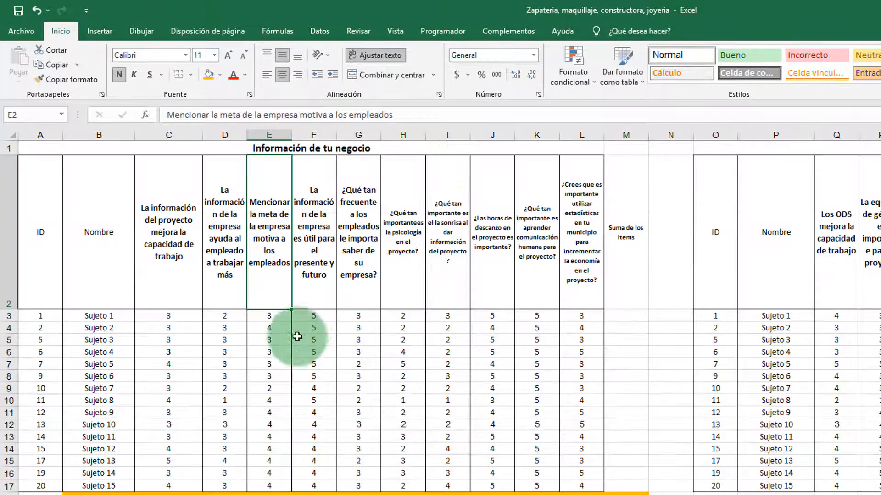
pyautogui.click(173, 256)
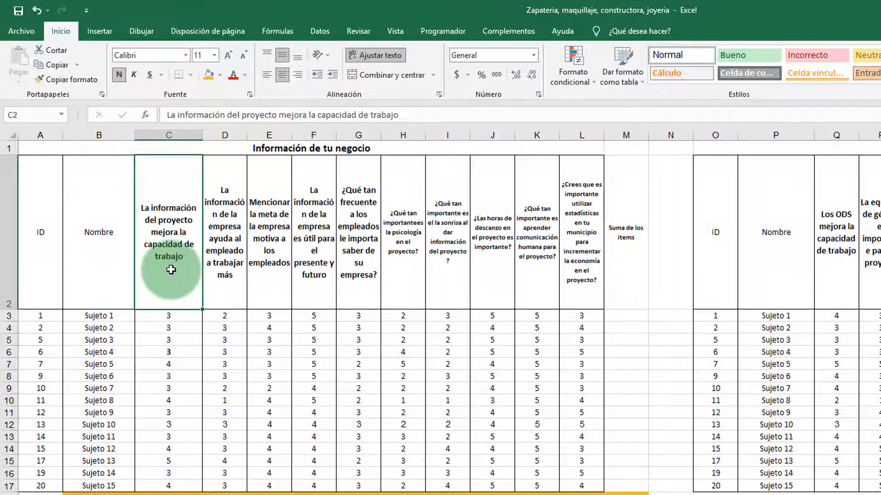
pyautogui.click(223, 269)
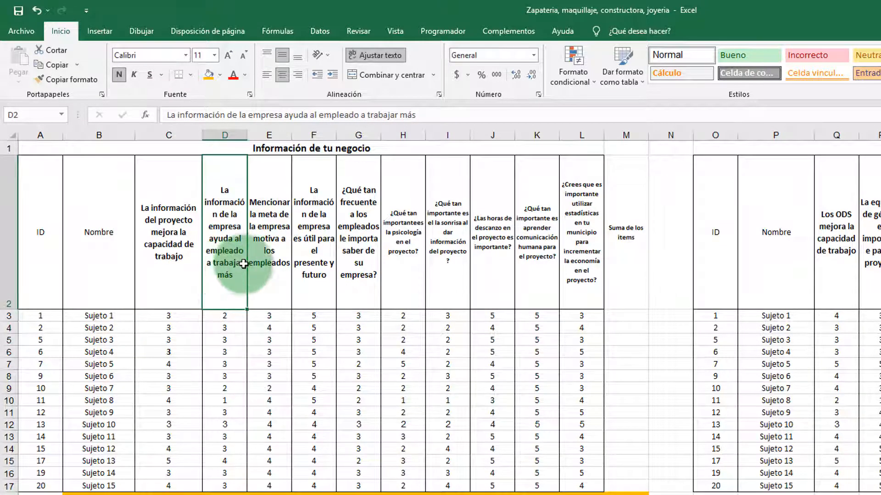
pyautogui.click(255, 255)
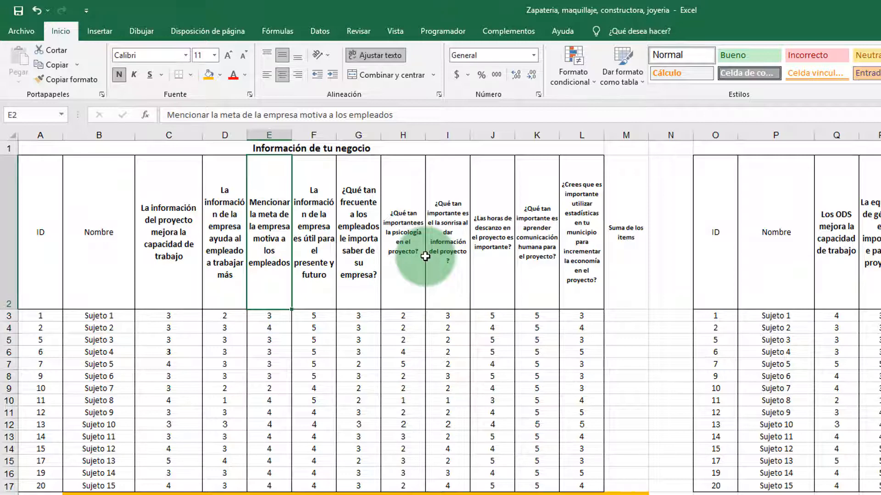
pyautogui.scroll(-3, 425, 256)
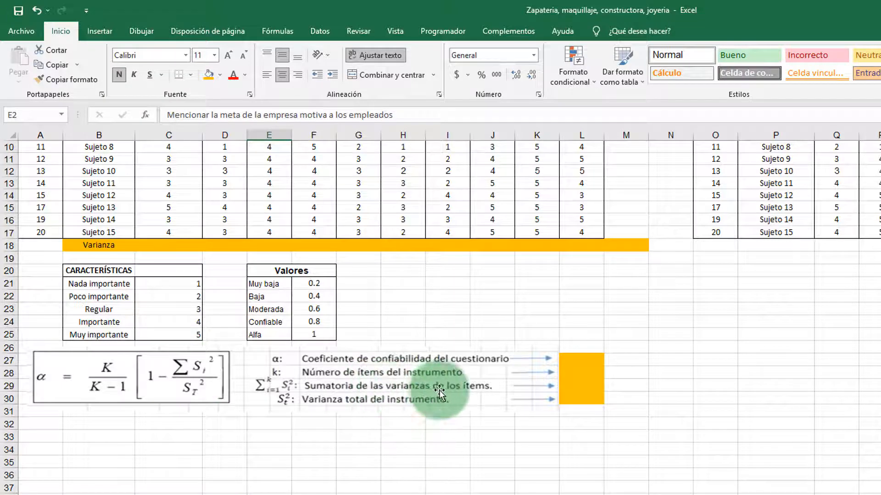
pyautogui.scroll(3, 337, 338)
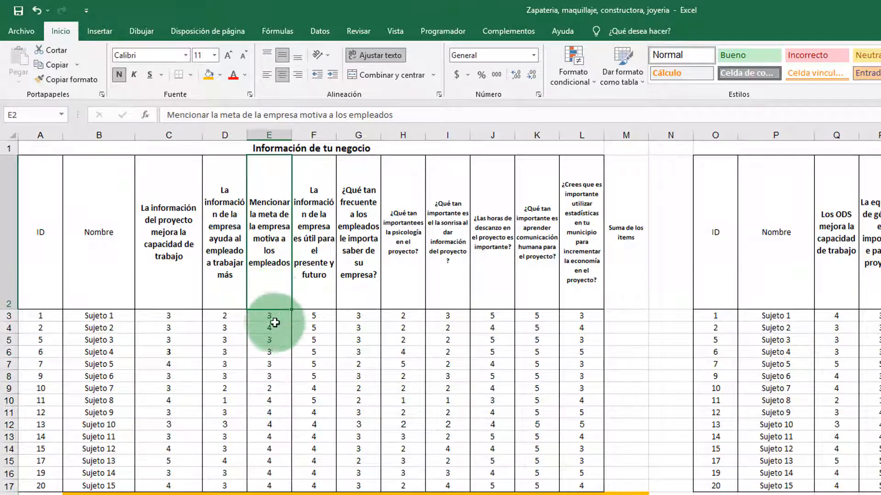
pyautogui.scroll(-2, 271, 486)
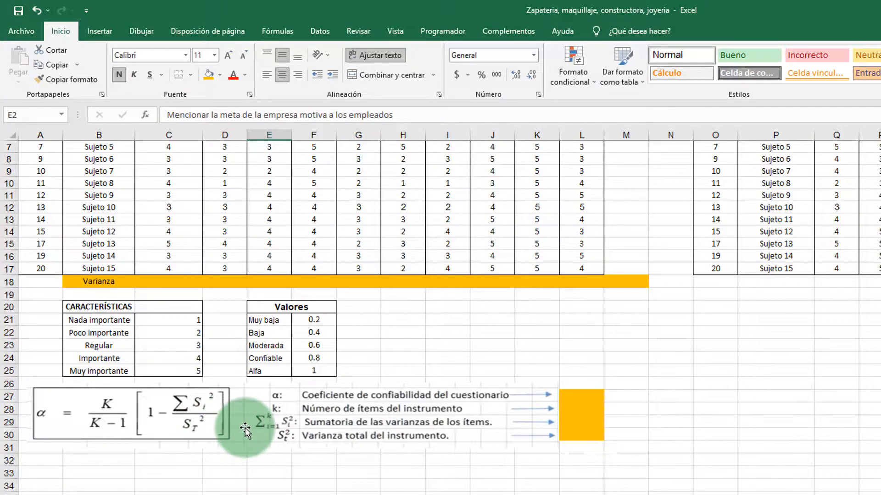
pyautogui.scroll(1, 420, 246)
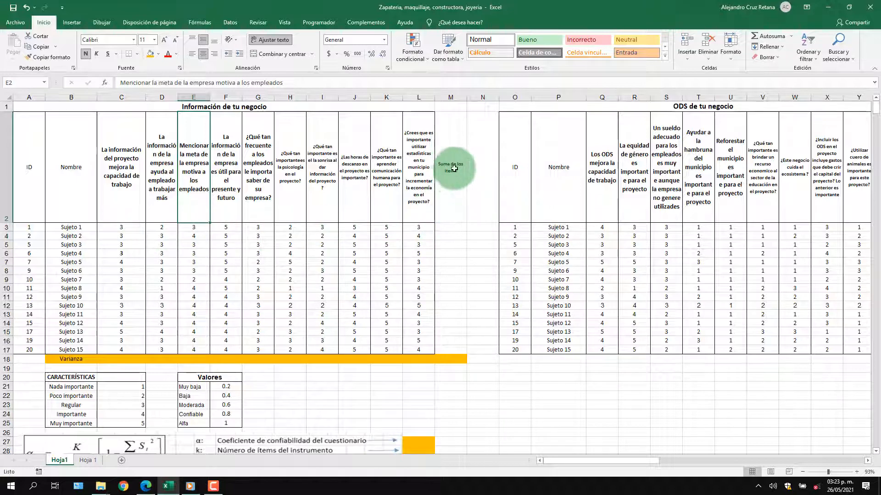
pyautogui.click(448, 358)
pyautogui.scroll(-1, 426, 354)
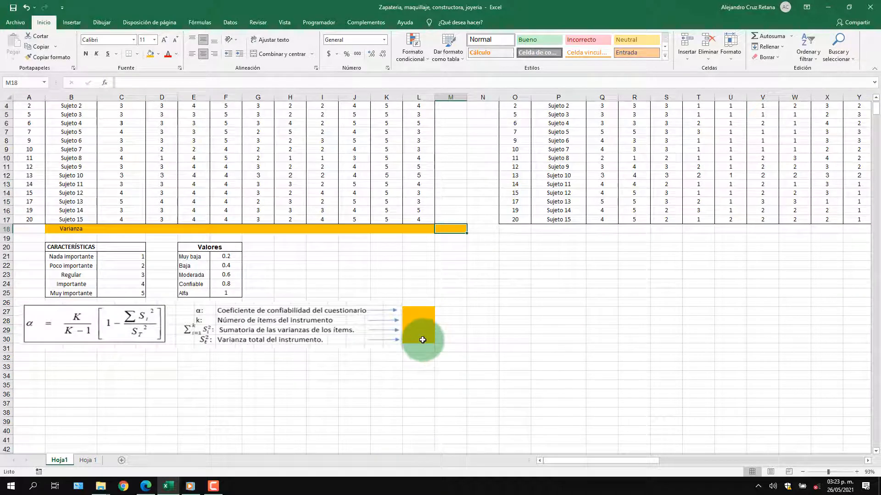
pyautogui.scroll(1, 421, 340)
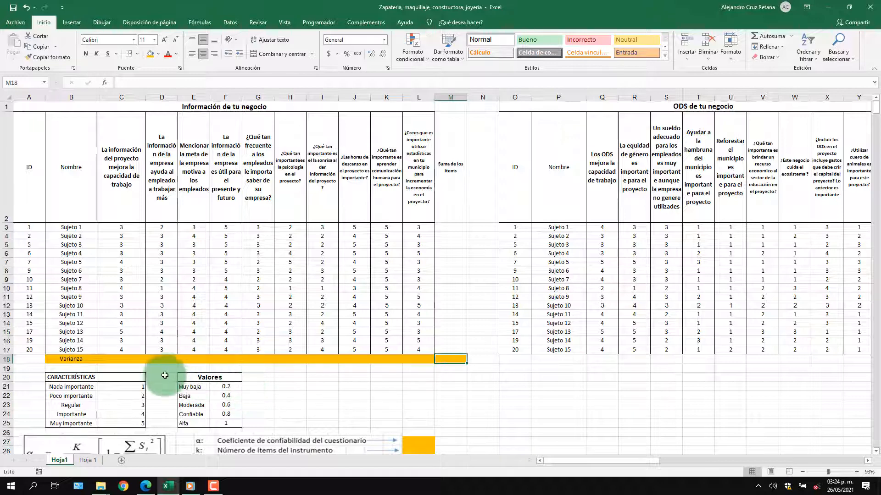
pyautogui.scroll(-1, 291, 398)
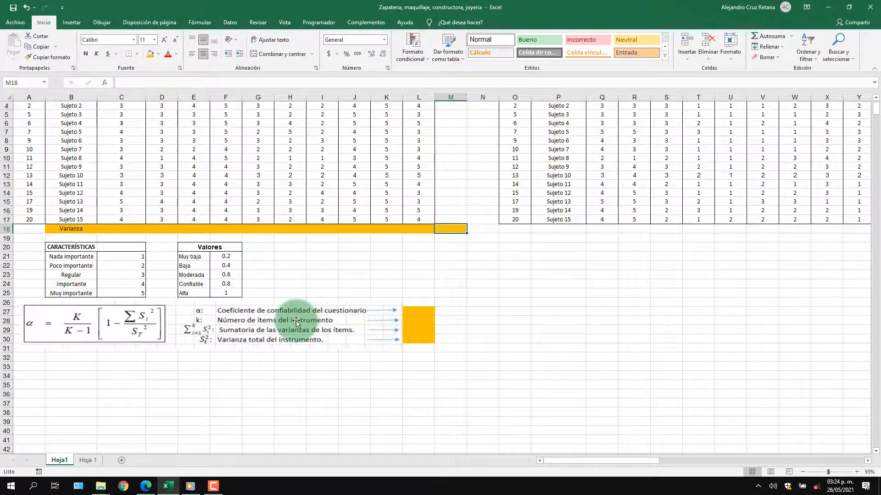
pyautogui.scroll(1, 297, 322)
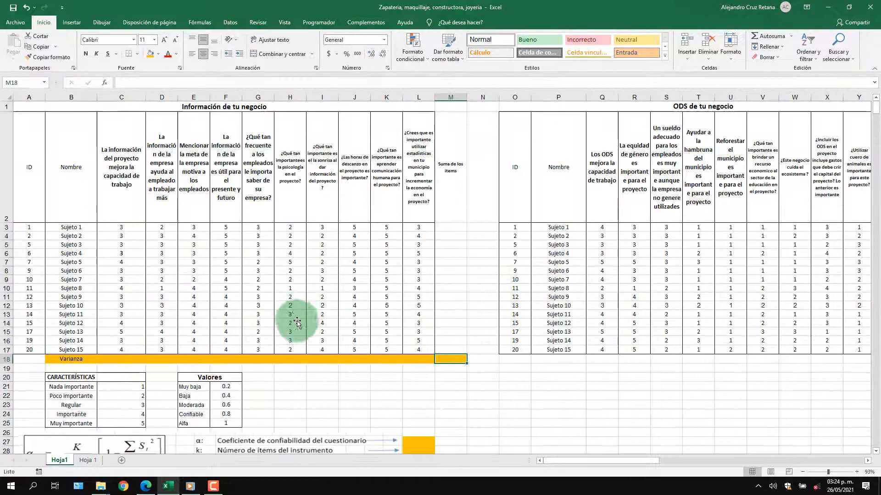
# Go through the item headings in row 2 and enter 10 in L28 as the number of items, k
pyautogui.click(118, 161)
pyautogui.press('Right')
pyautogui.press('Right')
pyautogui.press('Right')
pyautogui.press('Right')
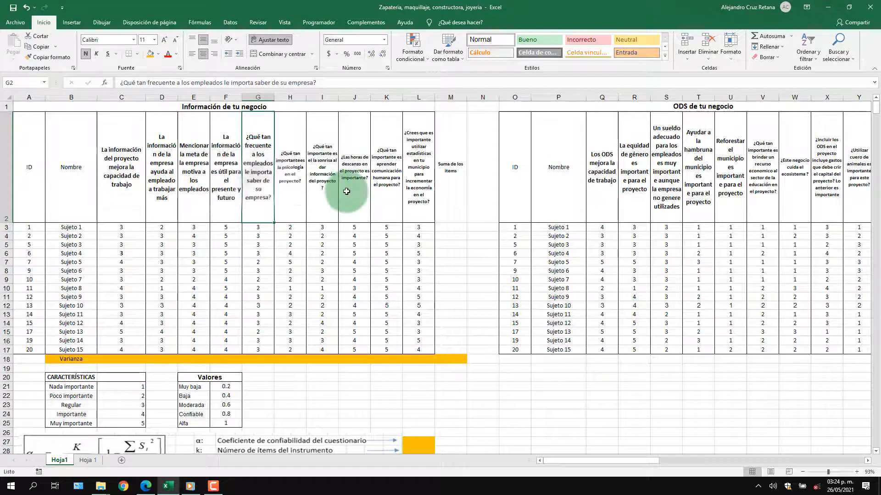
pyautogui.scroll(-2, 422, 253)
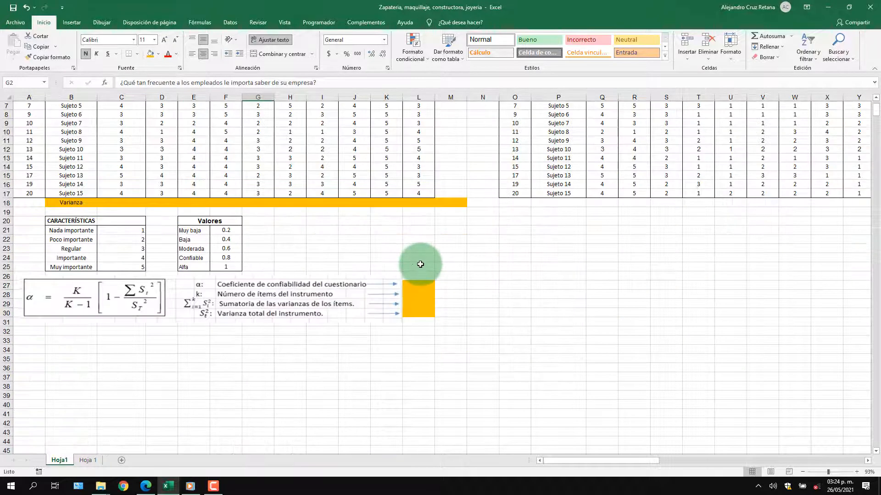
pyautogui.click(414, 293)
pyautogui.write('10')
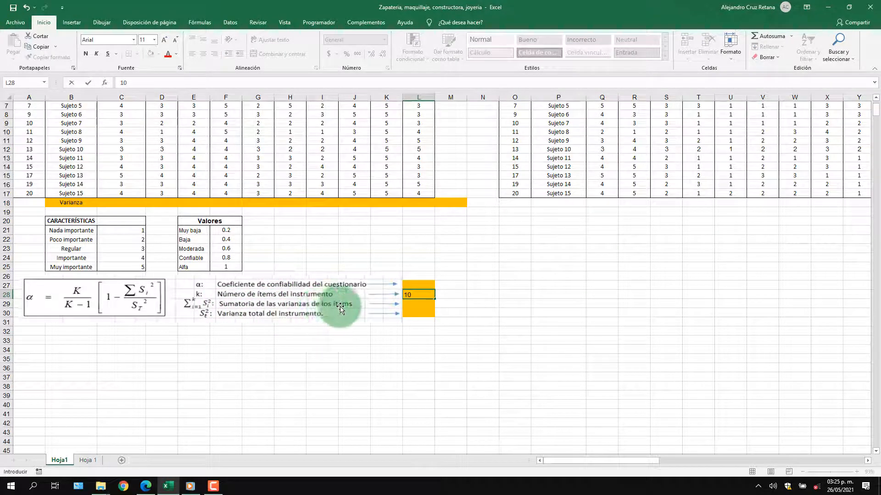
# Calculate the first item's population variance in C18 with VAR.P over C3:C17, and fill the formula across to L18
pyautogui.click(130, 202)
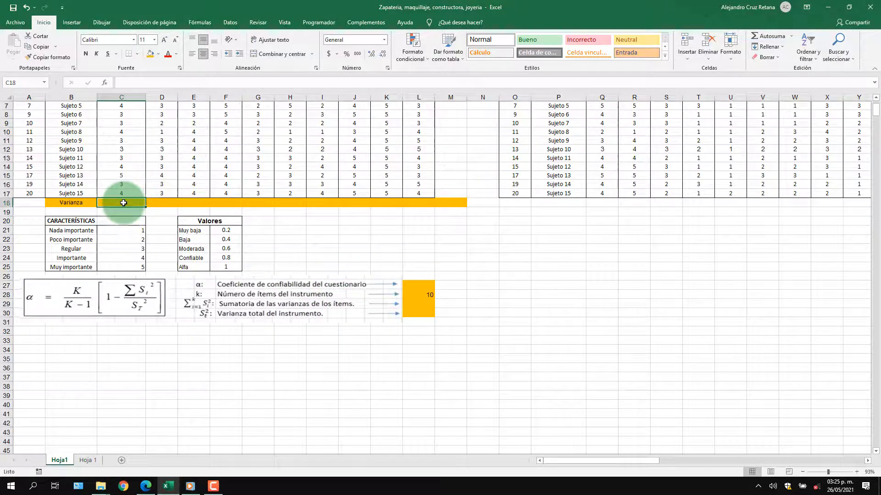
pyautogui.write('=')
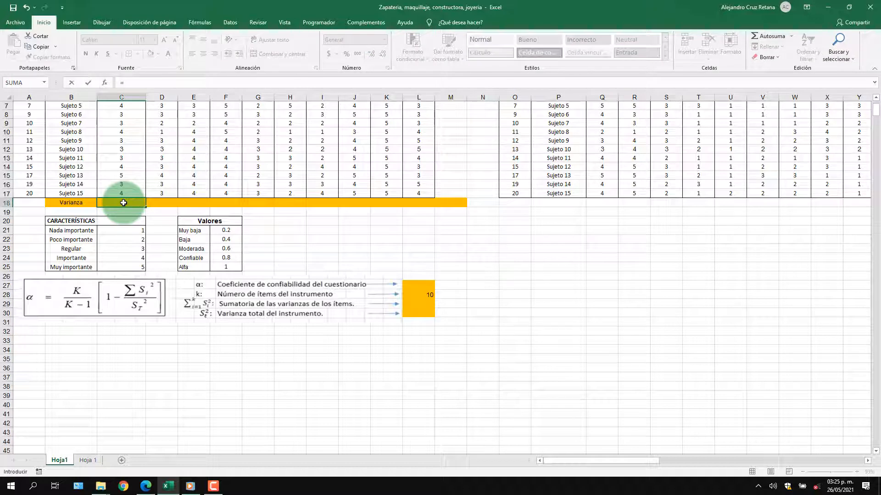
pyautogui.write('var')
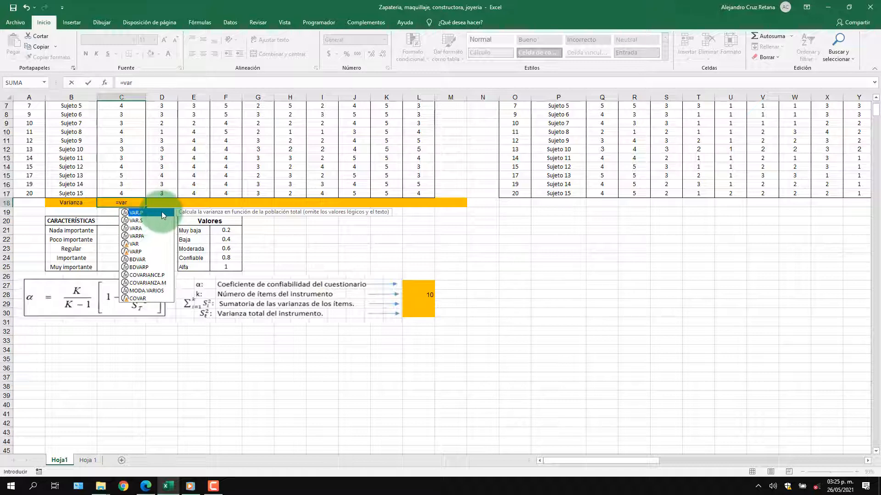
pyautogui.doubleClick(158, 213)
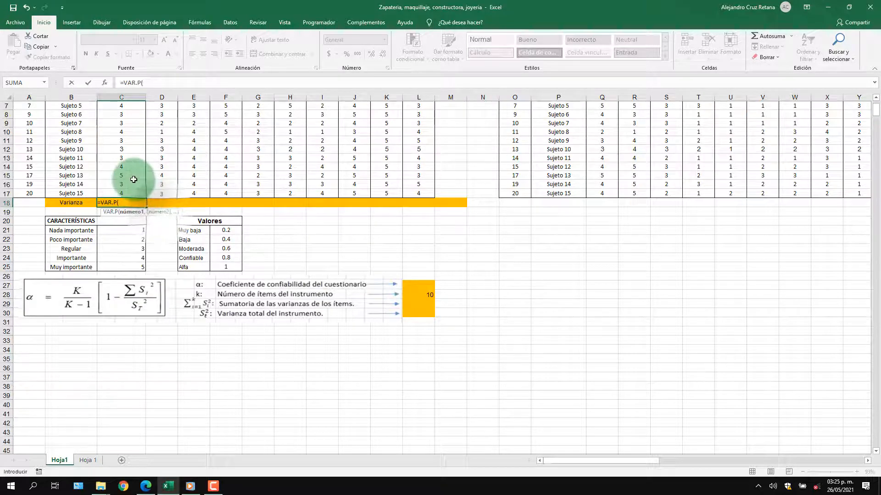
pyautogui.scroll(2, 133, 181)
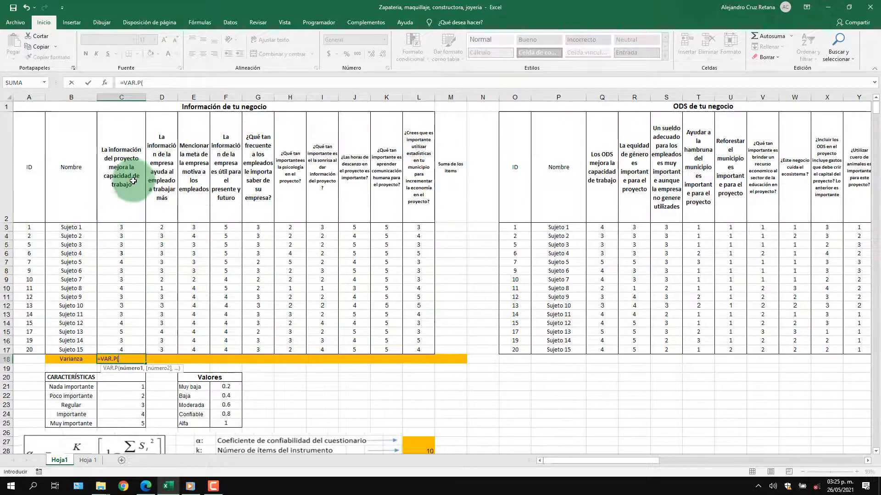
pyautogui.click(123, 227)
pyautogui.moveTo(123, 228); pyautogui.dragTo(125, 352)
pyautogui.press('Return')
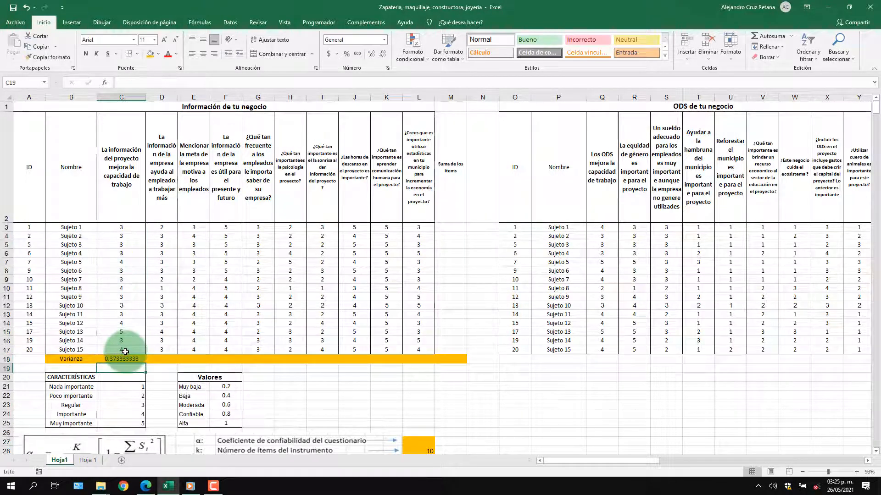
pyautogui.click(126, 360)
pyautogui.moveTo(145, 365); pyautogui.dragTo(418, 360)
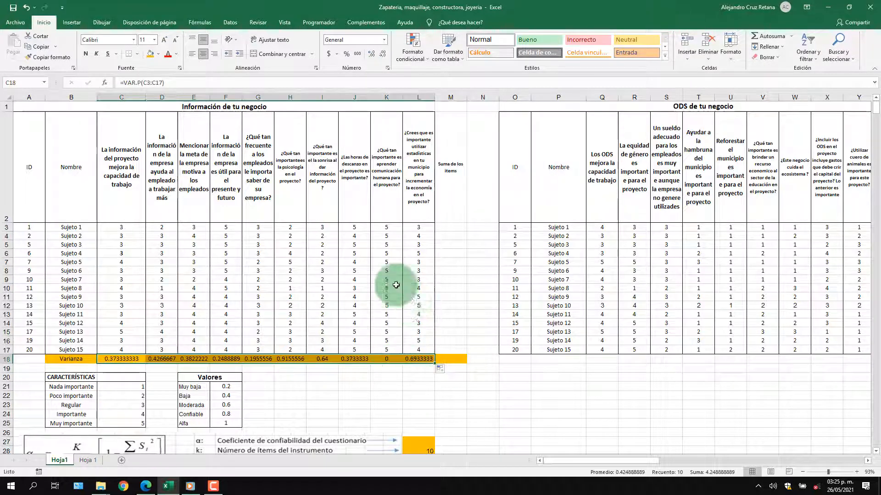
# Add up the item variances in L29 with the SUMA function over C18:L18
pyautogui.scroll(-1, 418, 323)
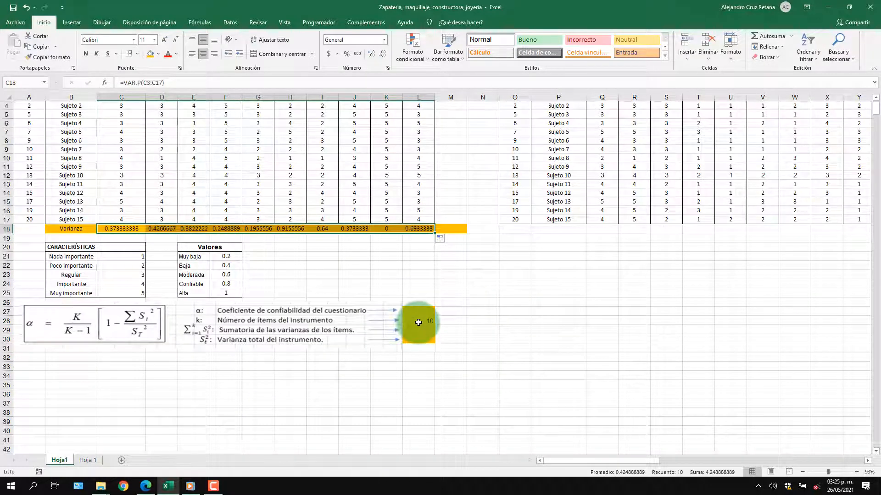
pyautogui.click(418, 330)
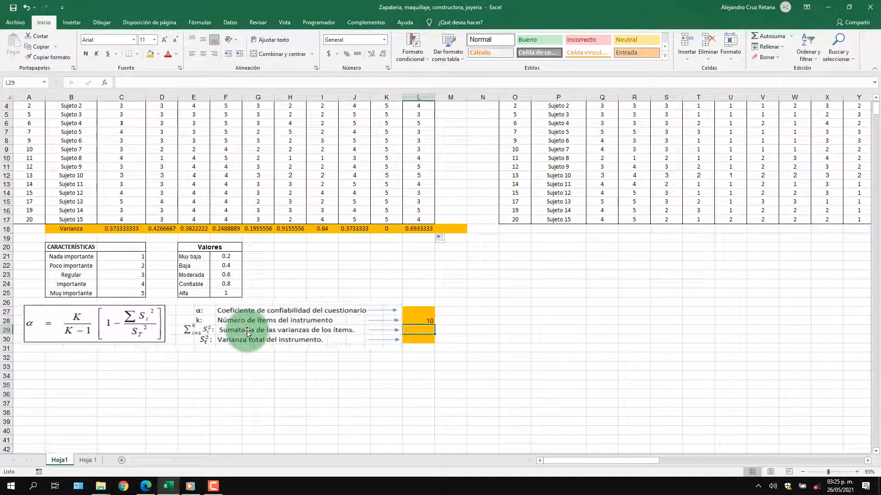
pyautogui.write('=')
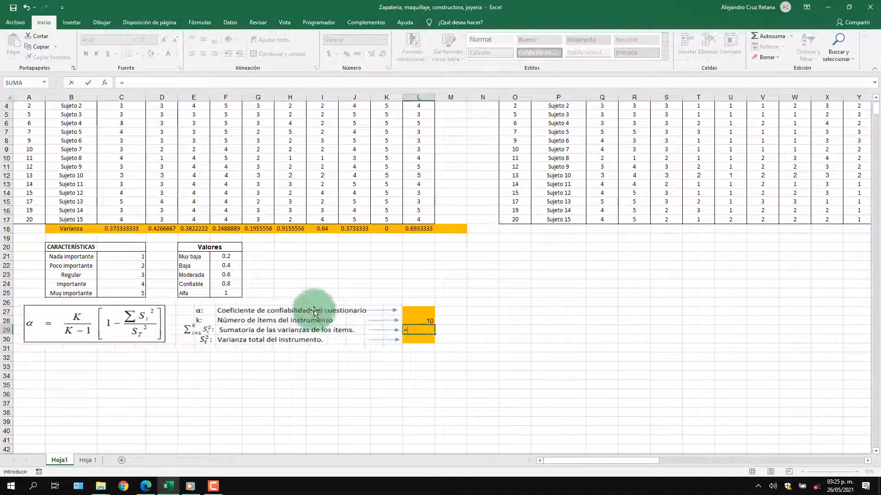
pyautogui.write('su')
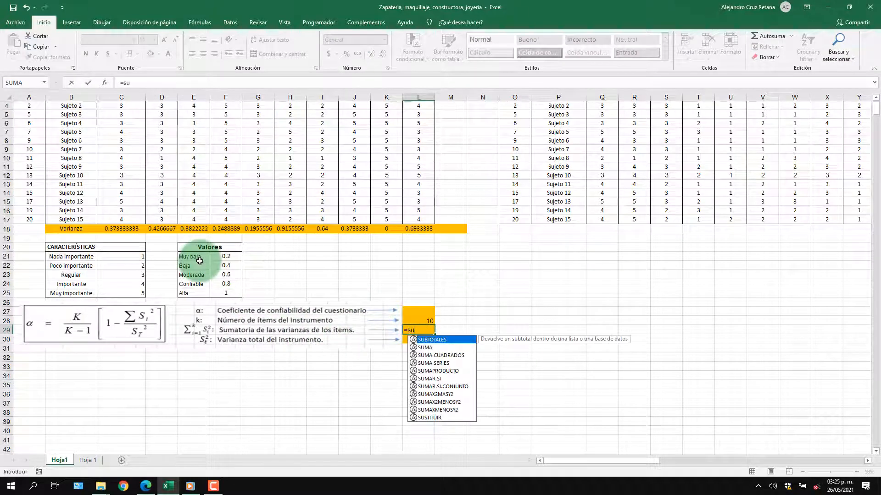
pyautogui.write('m')
pyautogui.doubleClick(426, 340)
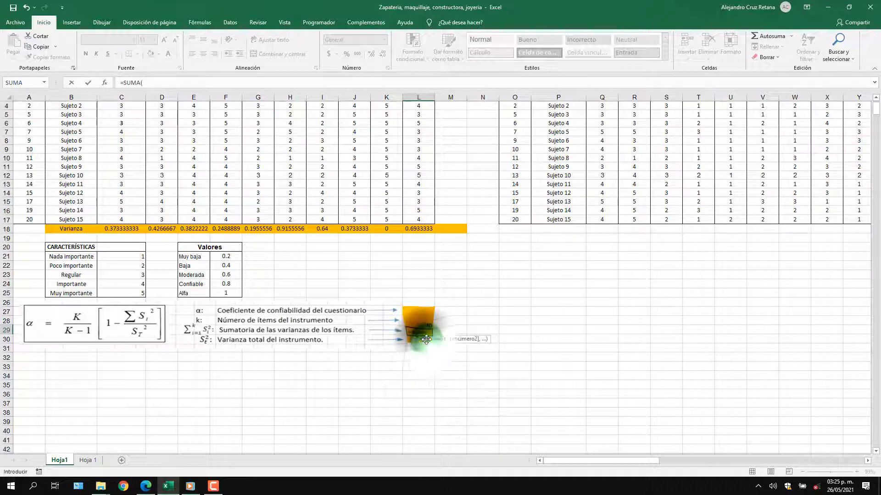
pyautogui.moveTo(122, 228); pyautogui.dragTo(424, 231)
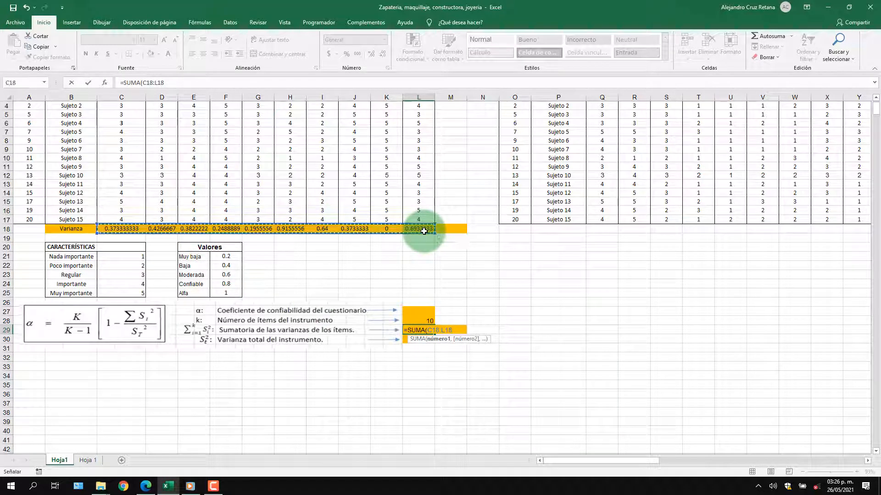
pyautogui.press('Return')
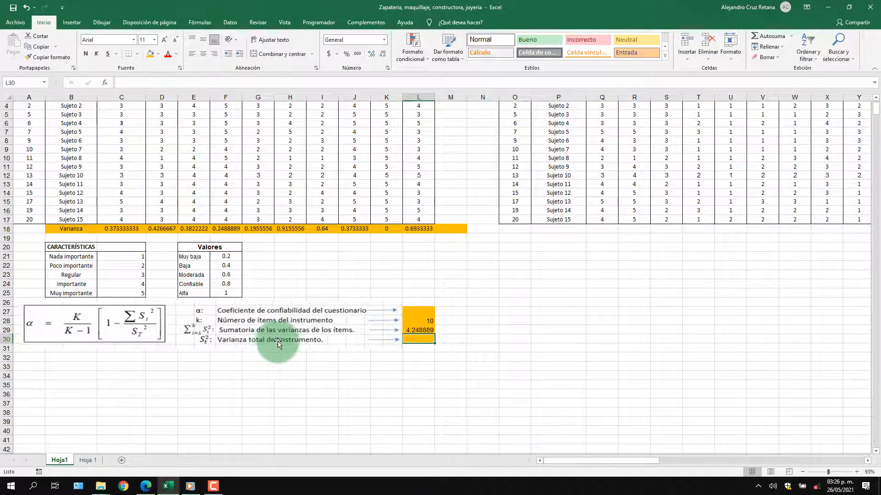
# Add up the first subject's answers in M3, under "Suma de los items", with the SUMA function over C3:L3
pyautogui.scroll(1, 275, 342)
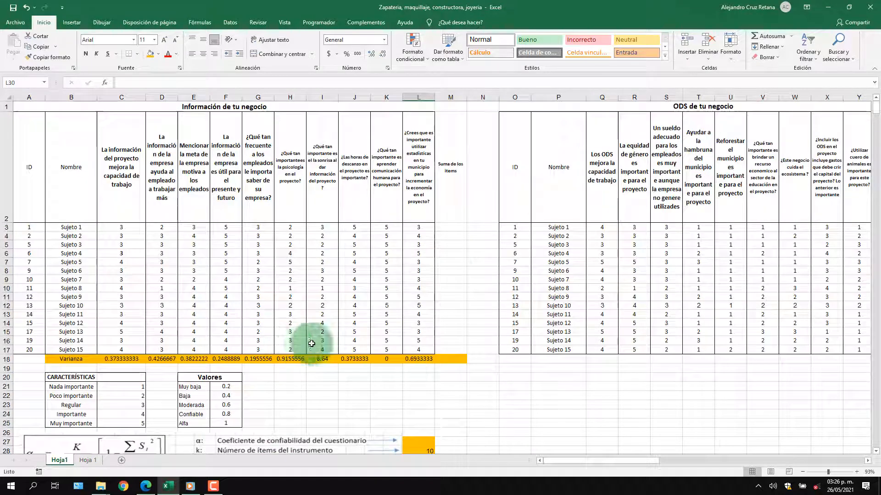
pyautogui.click(453, 228)
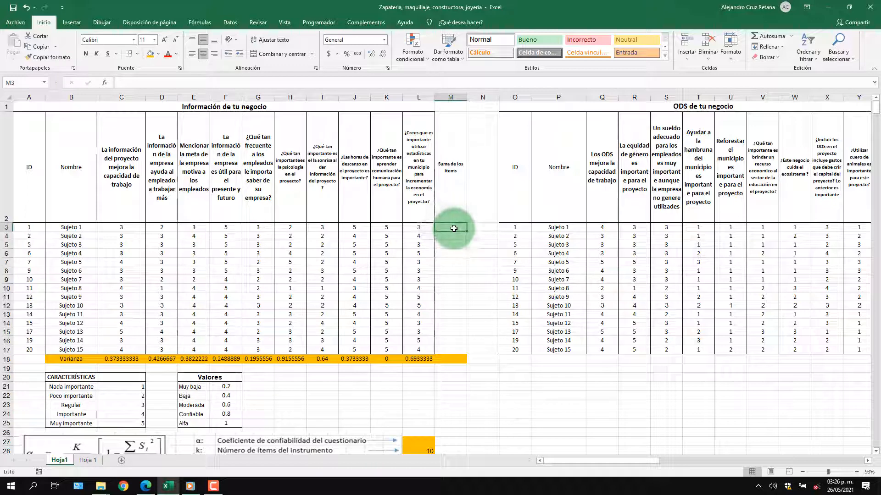
pyautogui.click(445, 180)
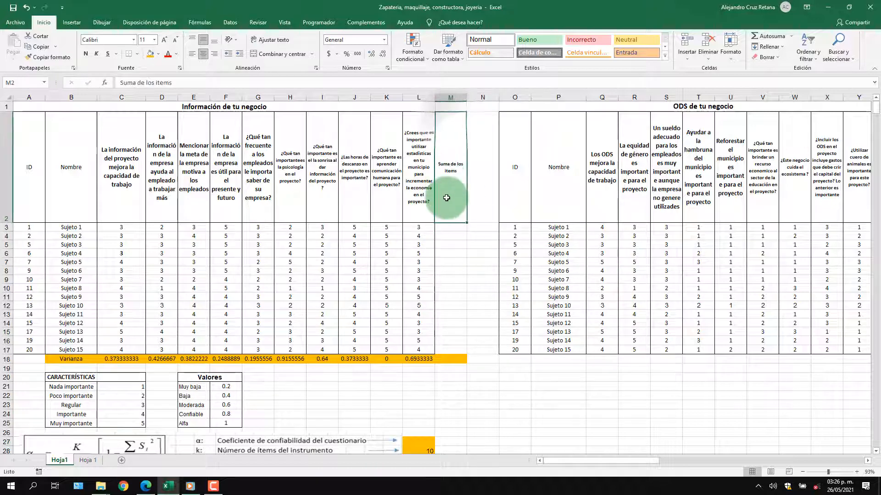
pyautogui.click(454, 129)
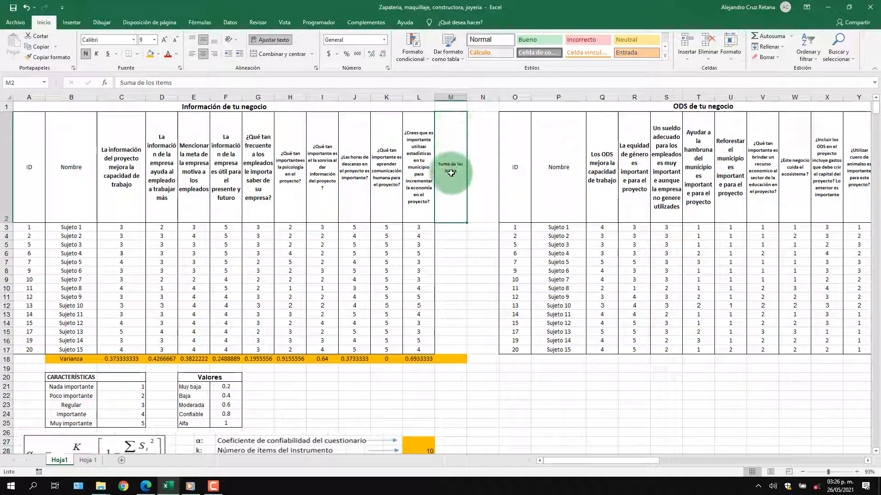
pyautogui.click(455, 227)
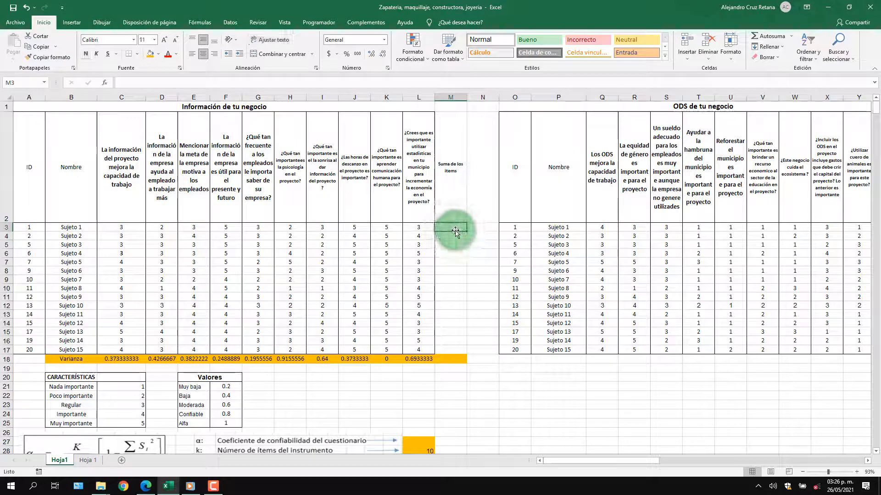
pyautogui.write('=')
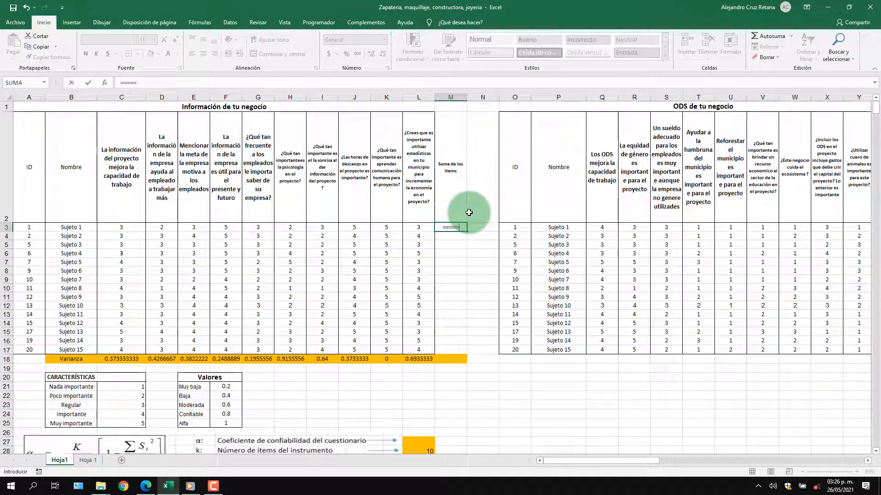
pyautogui.write('suma')
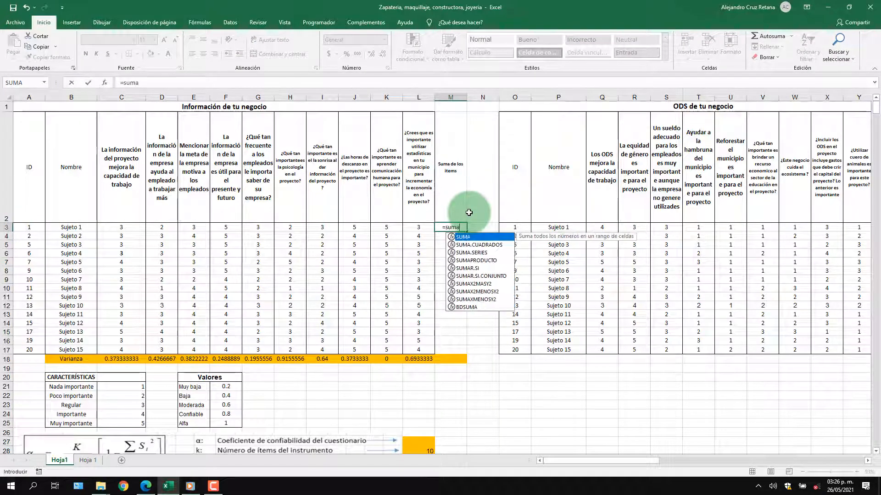
pyautogui.doubleClick(465, 237)
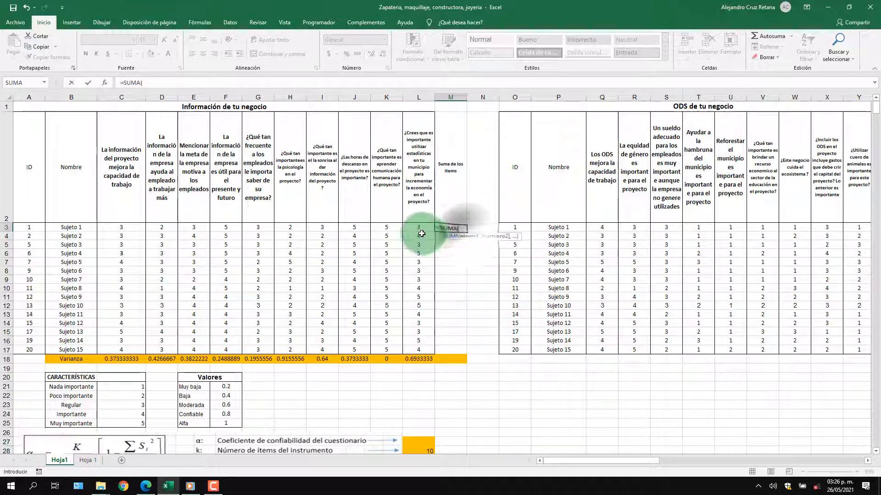
pyautogui.moveTo(121, 228); pyautogui.dragTo(418, 227)
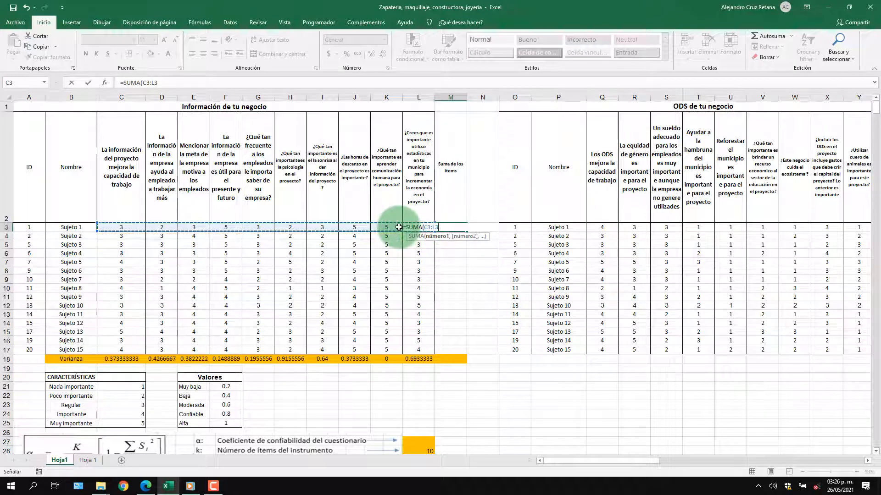
pyautogui.press('Return')
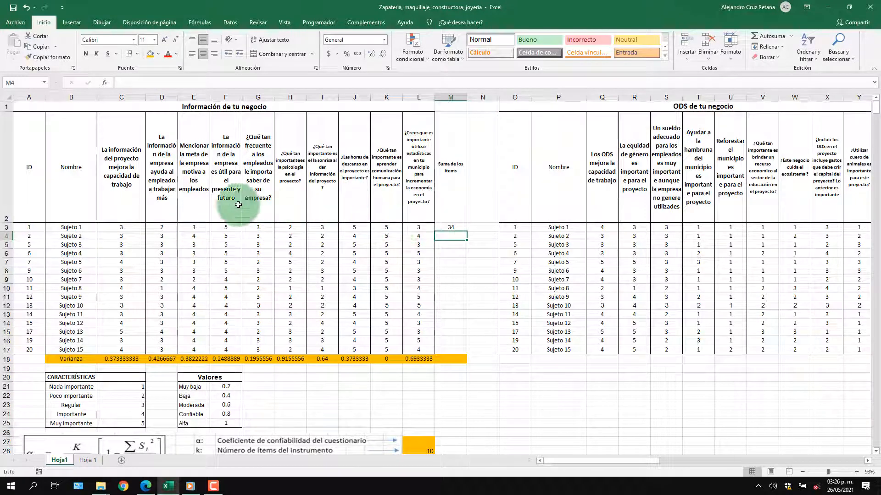
# Fill the sum formula from M3 down to M17 so every subject's item answers are totalled
pyautogui.click(453, 228)
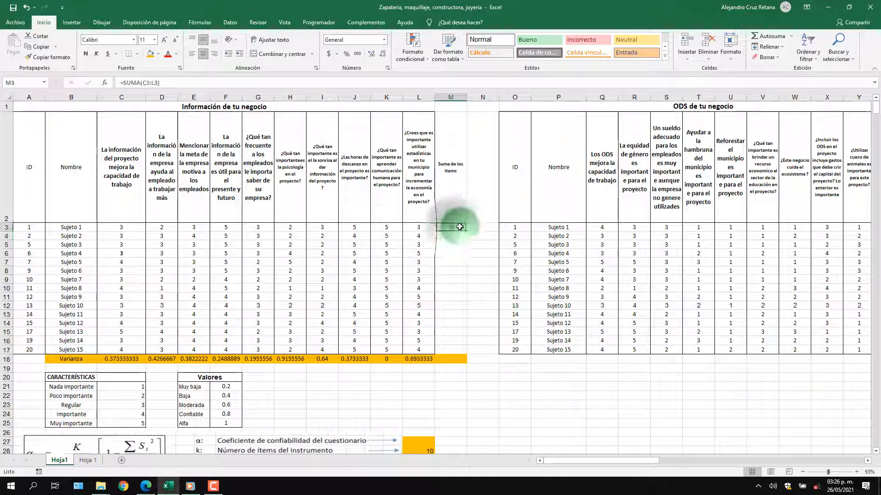
pyautogui.click(466, 232)
pyautogui.click(454, 227)
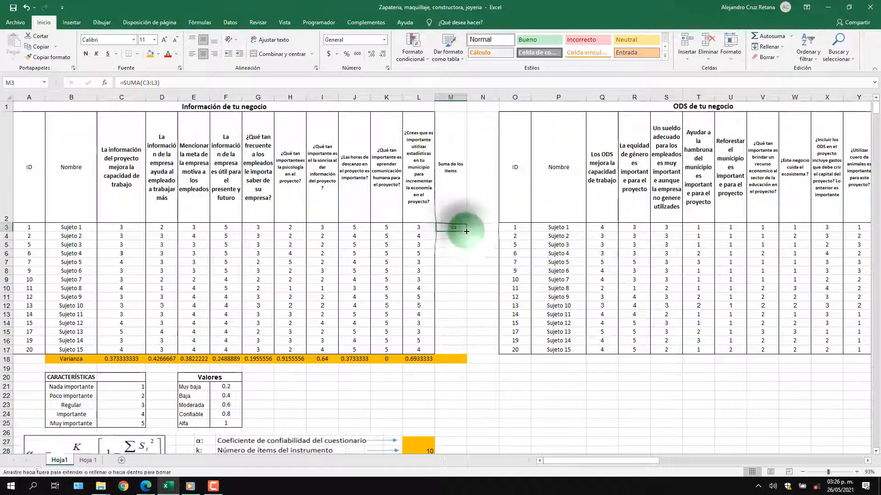
pyautogui.moveTo(466, 231); pyautogui.dragTo(466, 352)
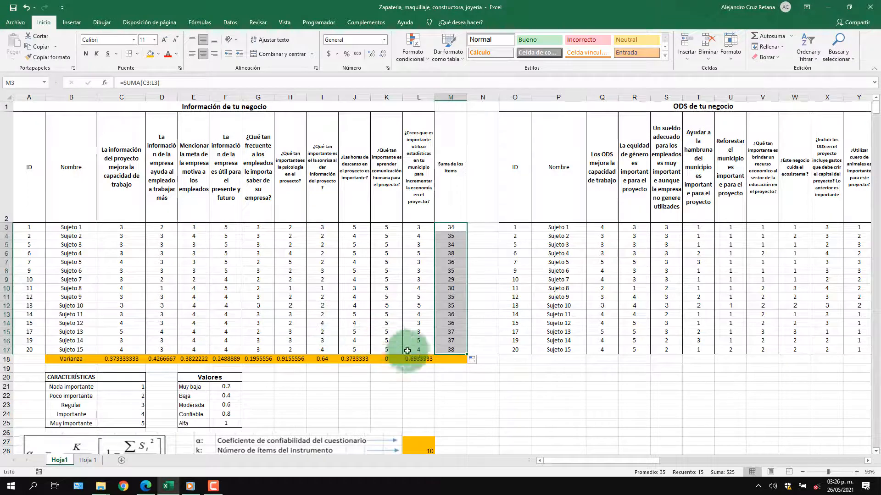
# Extend the VAR.P variance formula from L18 to M18 to get the variance of the subjects' totals
pyautogui.scroll(-1, 431, 360)
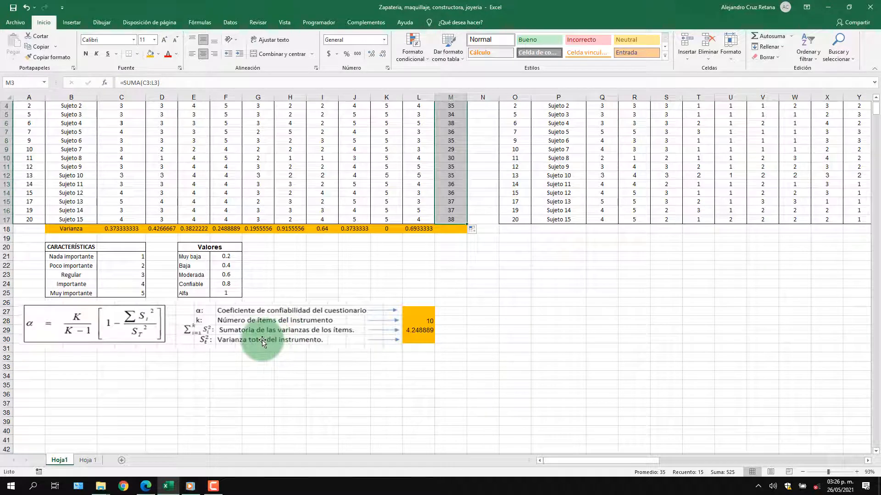
pyautogui.click(417, 229)
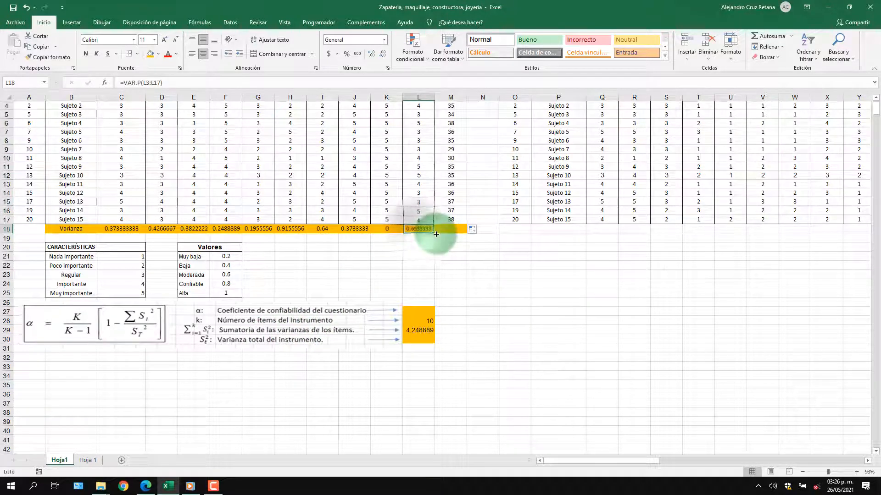
pyautogui.moveTo(434, 233); pyautogui.dragTo(435, 234)
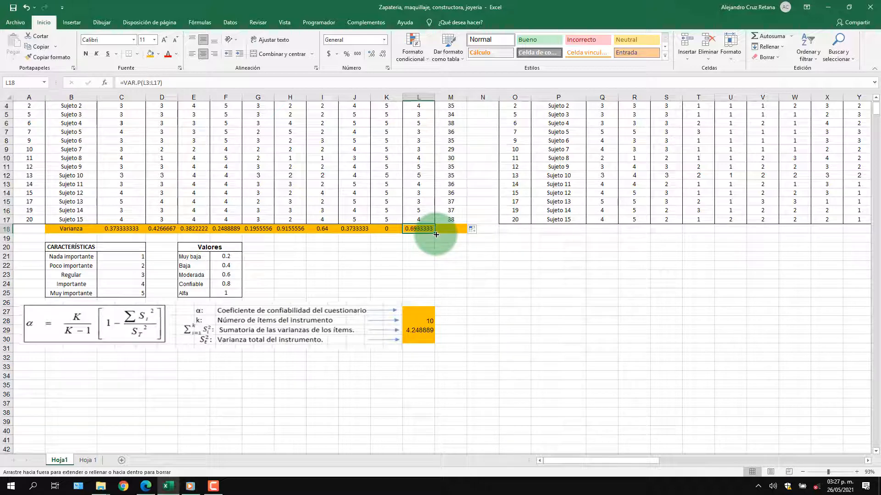
pyautogui.moveTo(436, 235); pyautogui.dragTo(451, 230)
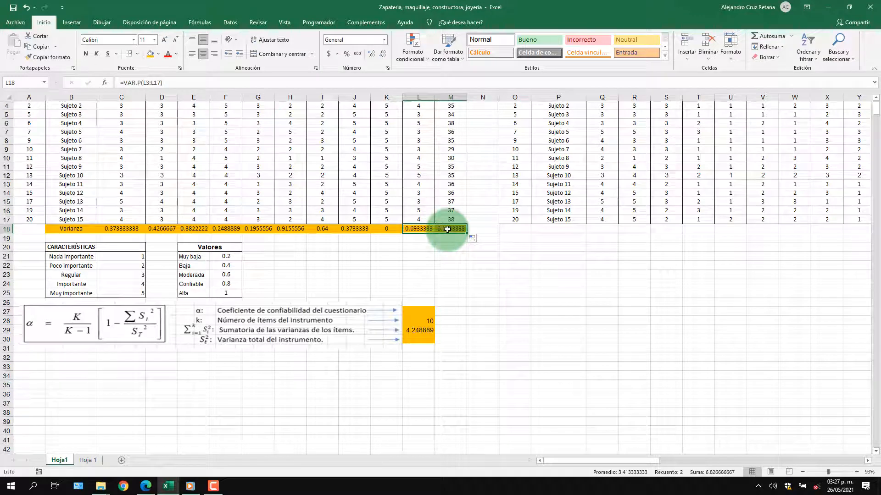
# Shade the total variance cell M18 with a light orange fill to set it apart from the item variances
pyautogui.click(449, 230)
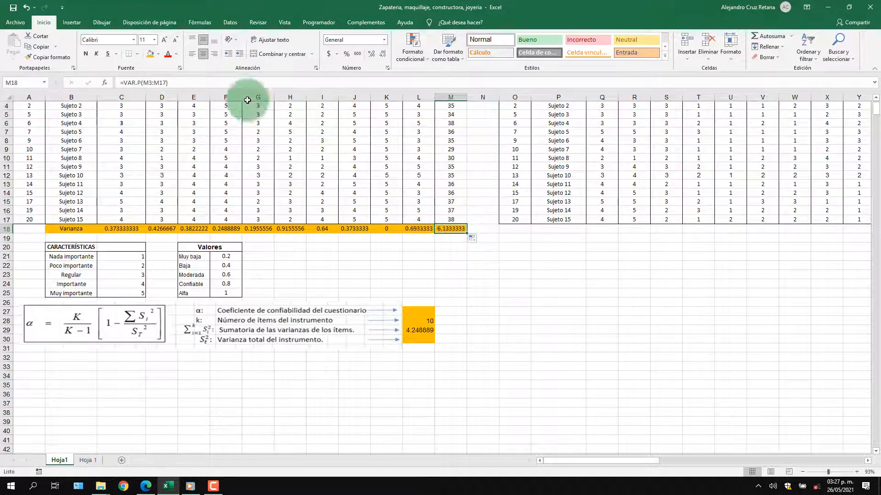
pyautogui.click(158, 54)
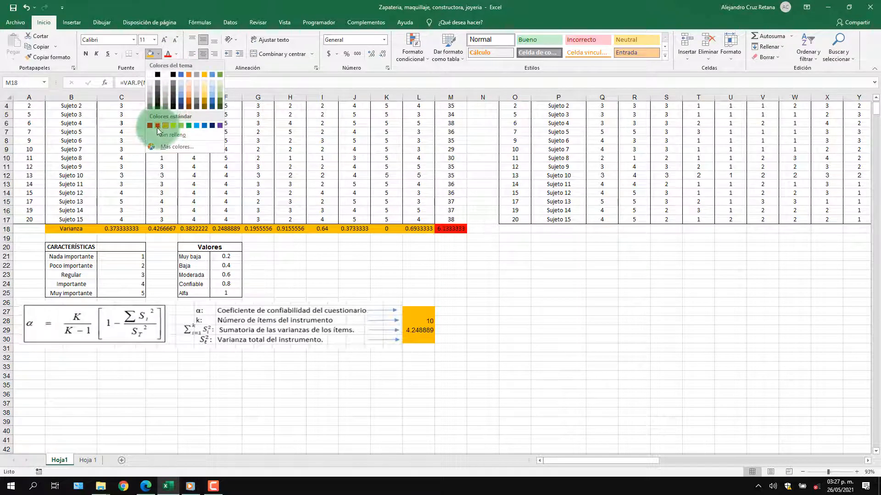
pyautogui.click(187, 96)
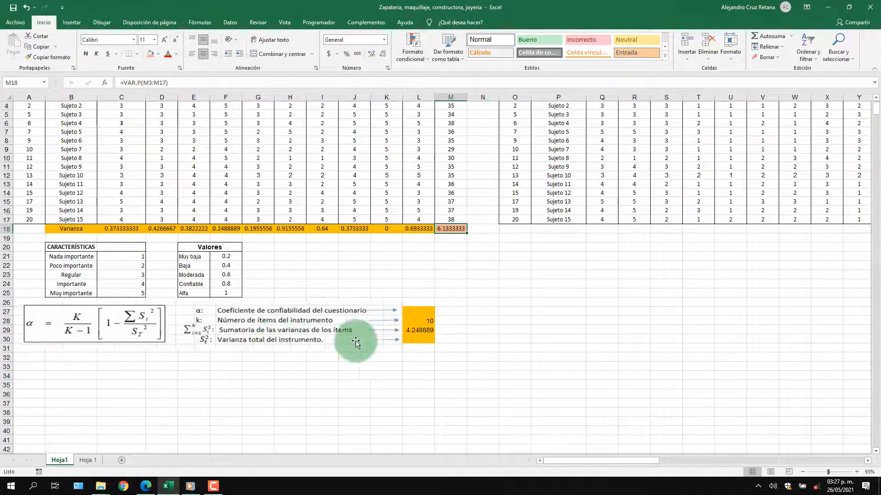
# Bring the total variance of the instrument into L30 with a reference to M18
pyautogui.click(420, 340)
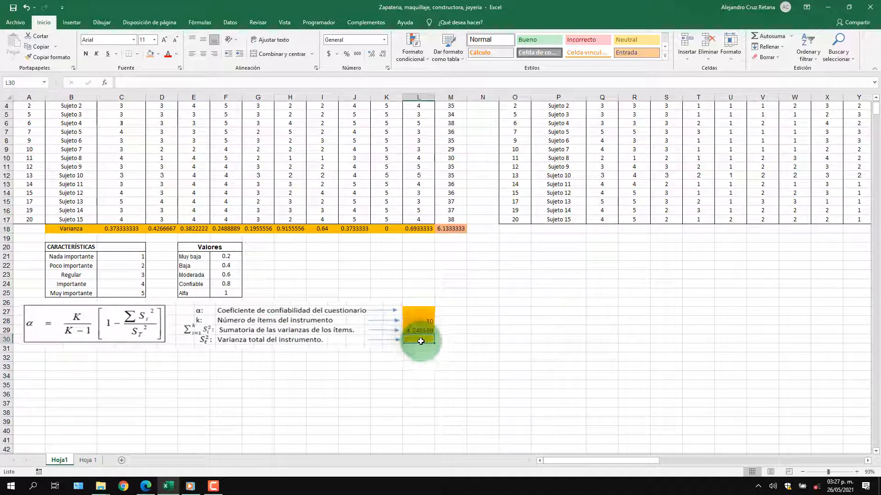
pyautogui.write('=')
pyautogui.click(447, 229)
pyautogui.press('Return')
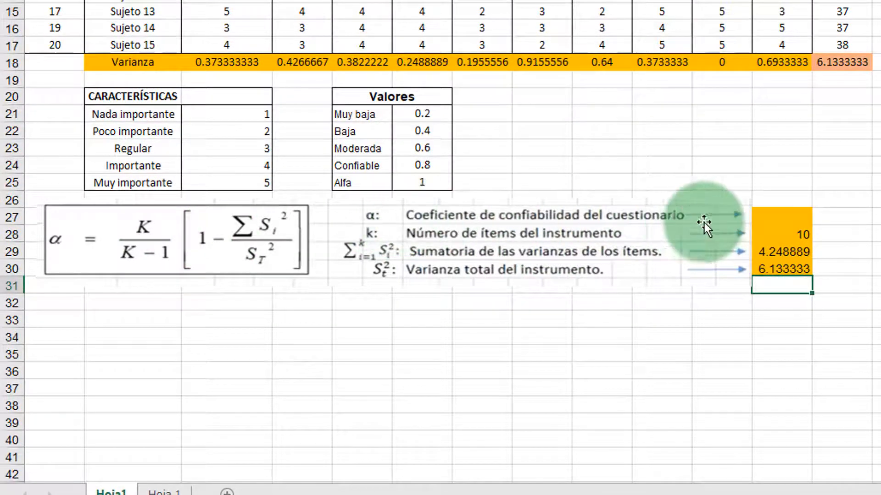
# Calculate alpha in L27 with the formula =L28/(L28-1)*(1-L29/L30), accepting the proposed closing parenthesis
pyautogui.click(770, 216)
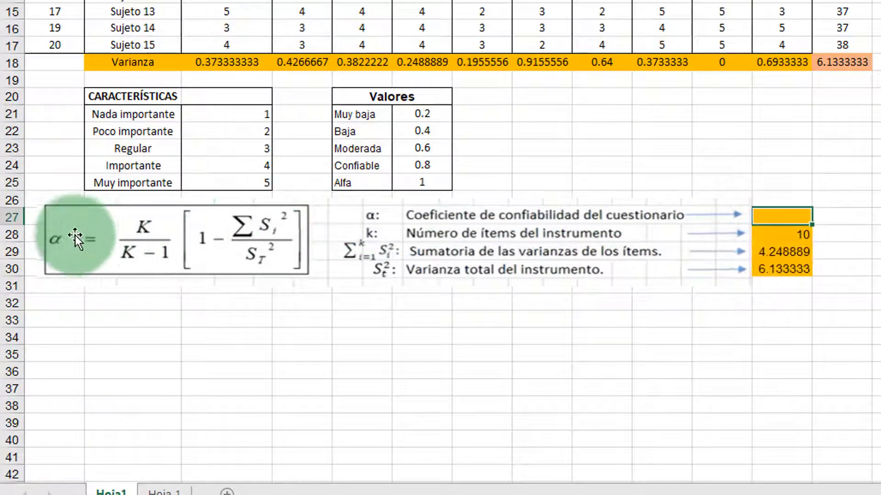
pyautogui.write('=')
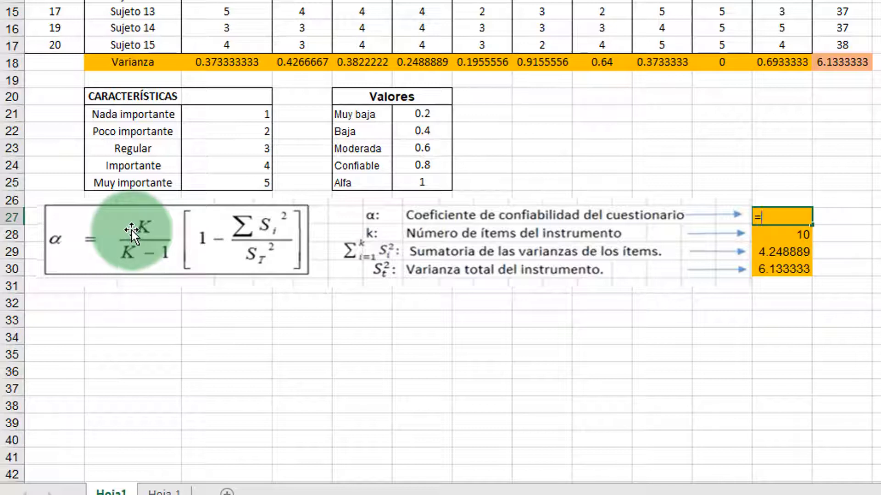
pyautogui.click(786, 236)
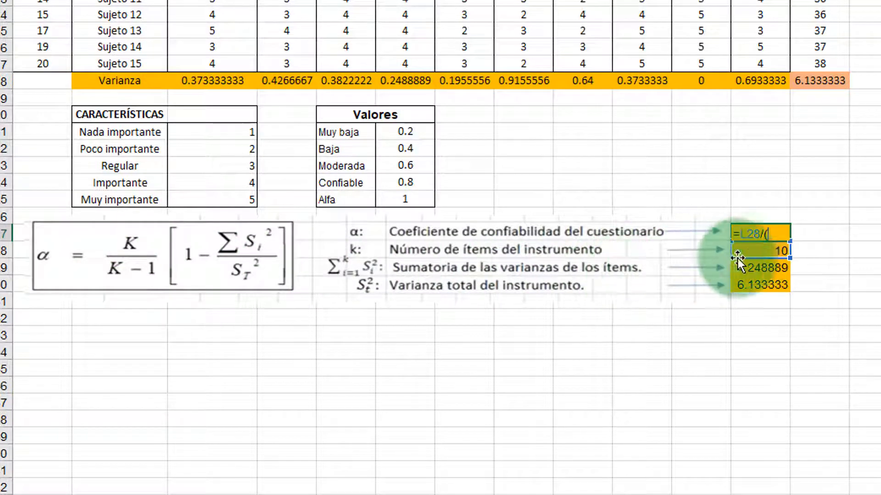
pyautogui.click(753, 251)
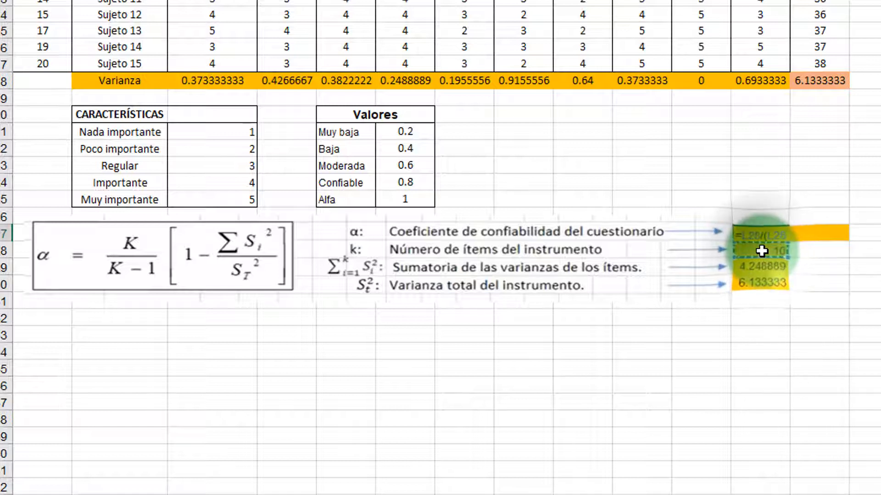
pyautogui.write('-')
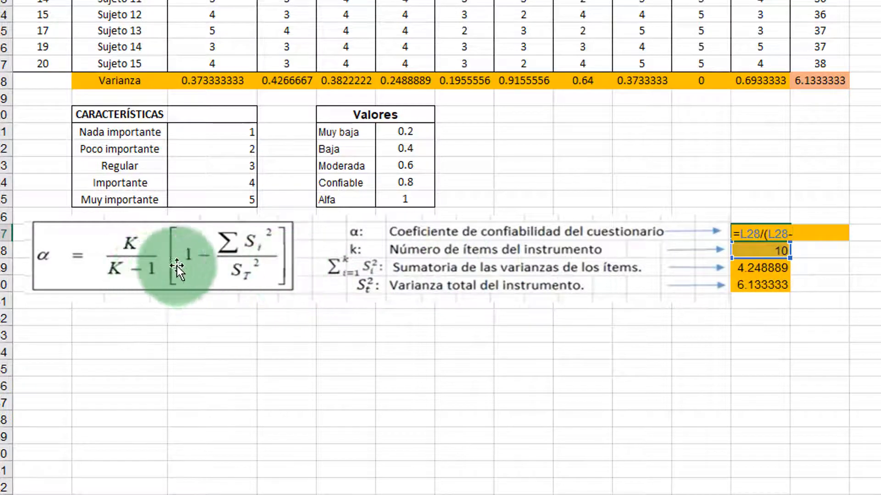
pyautogui.write('1)*')
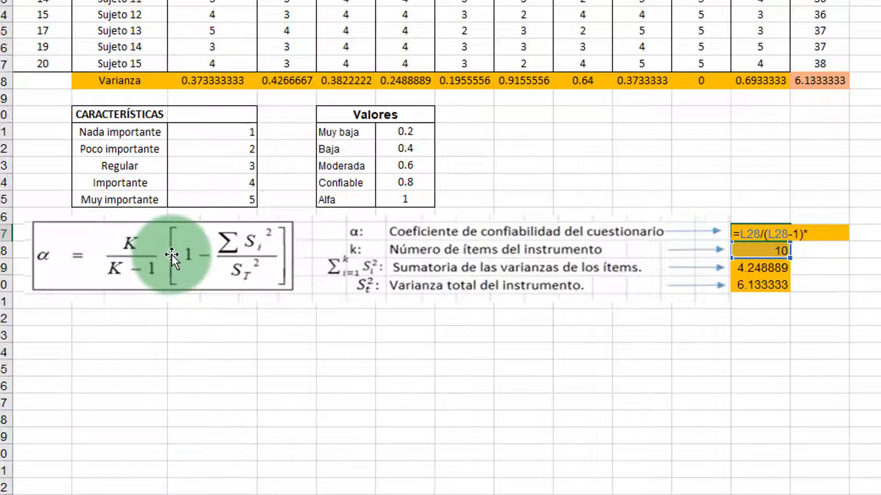
pyautogui.write('(1-')
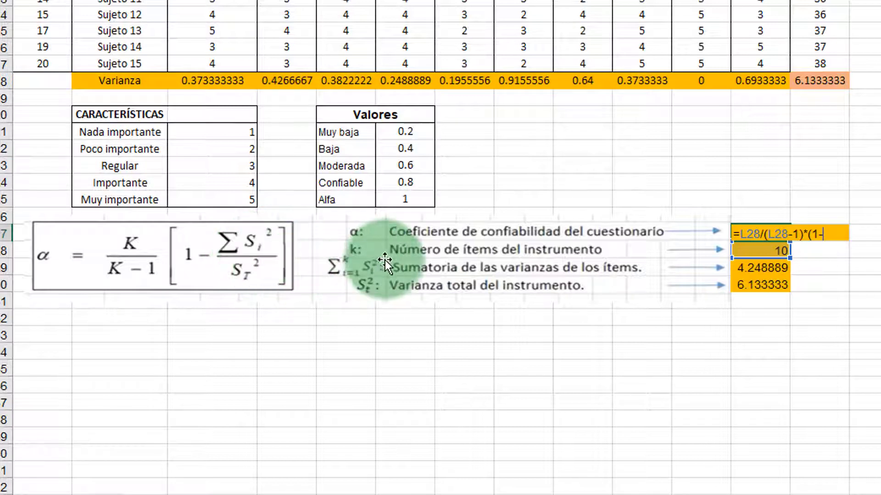
pyautogui.click(752, 270)
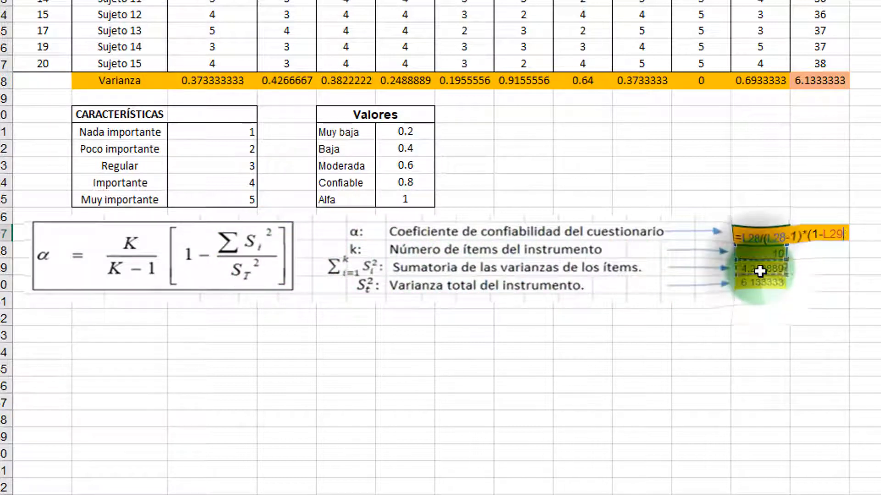
pyautogui.write('/')
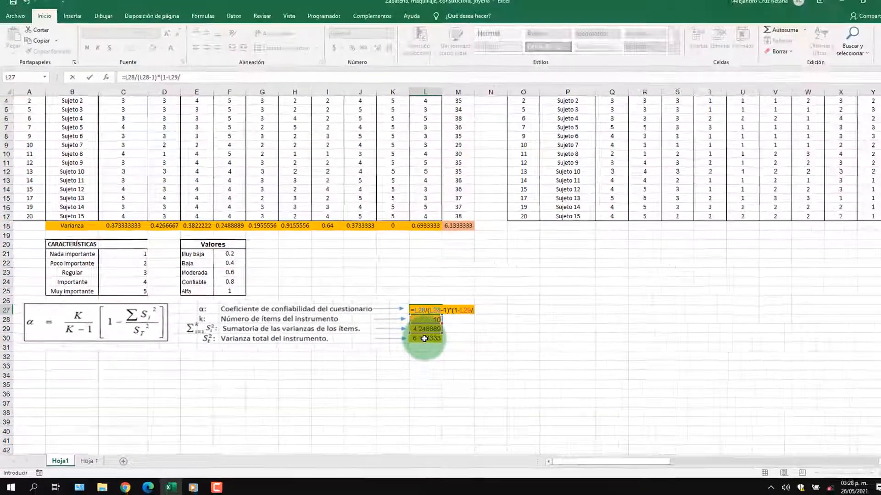
pyautogui.click(424, 339)
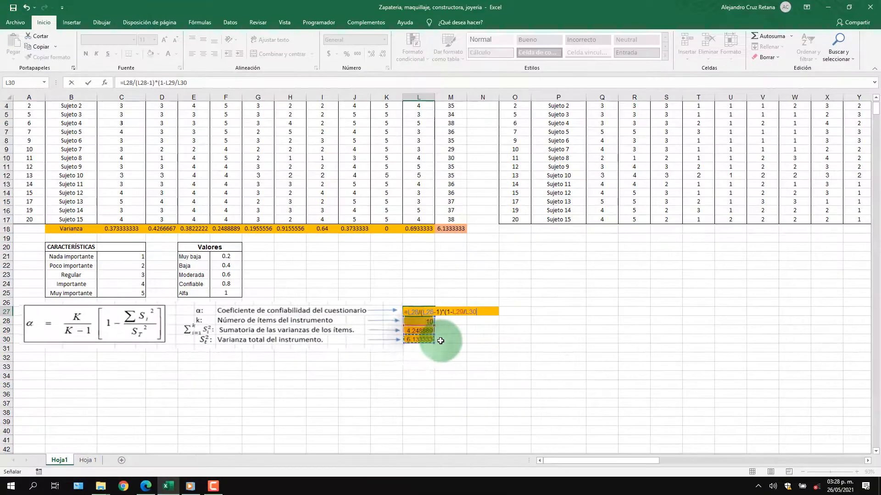
pyautogui.press('Return')
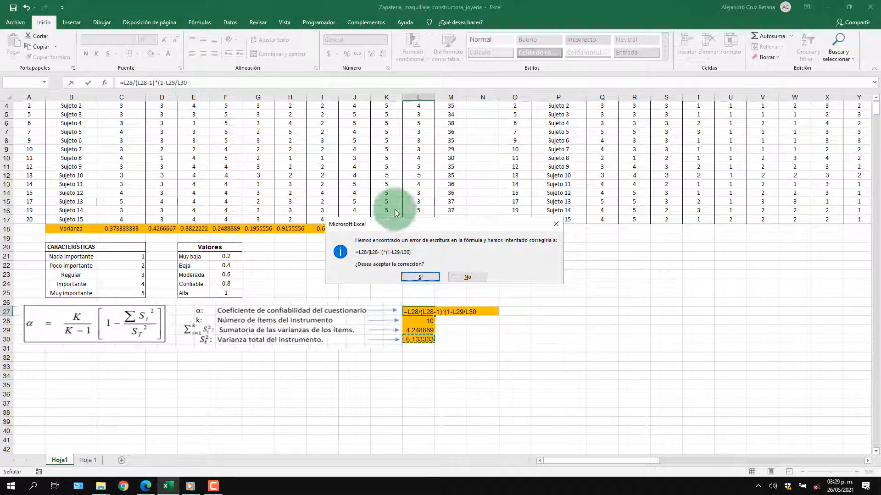
pyautogui.click(421, 277)
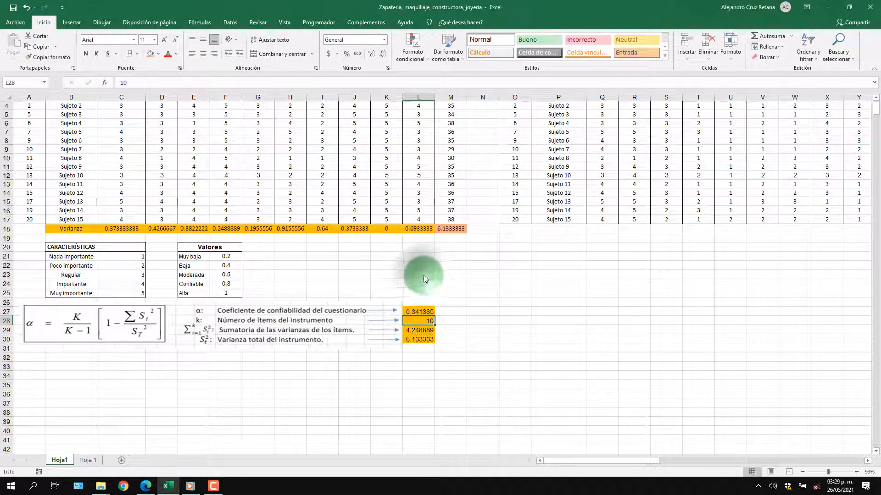
pyautogui.click(418, 311)
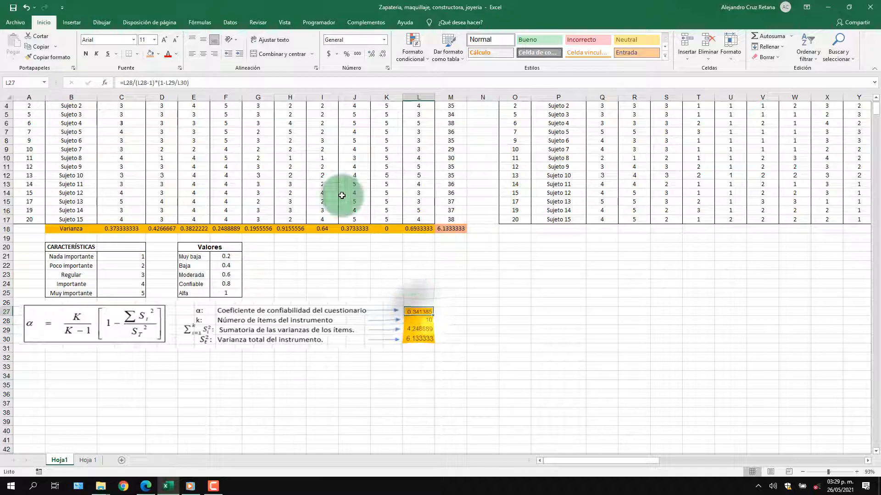
# Reduce the alpha coefficient in L27 to two decimal places
pyautogui.click(383, 51)
pyautogui.click(383, 50)
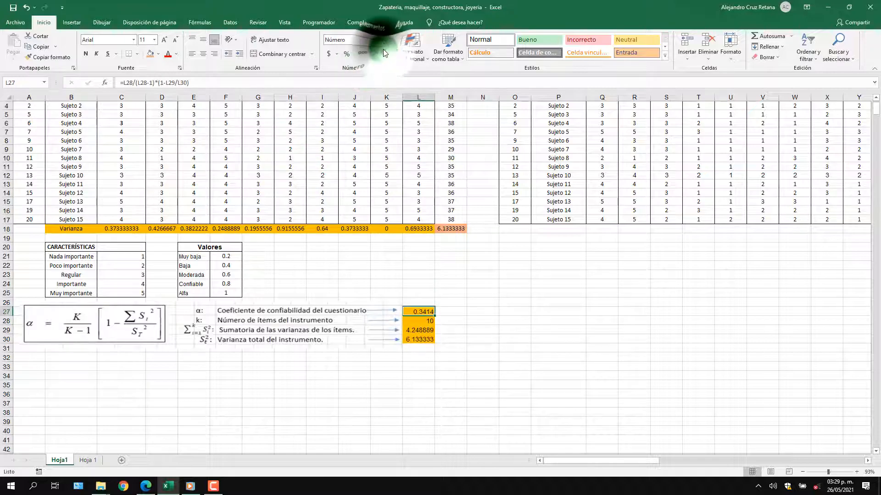
pyautogui.click(384, 50)
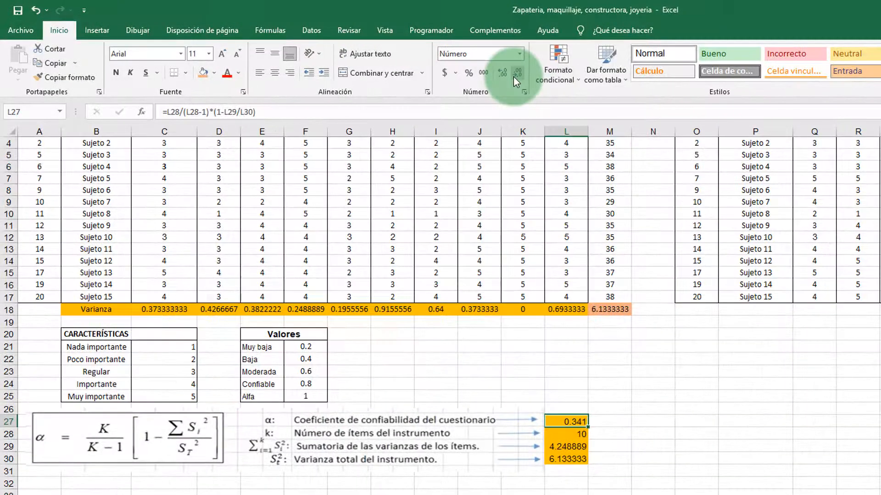
pyautogui.click(514, 75)
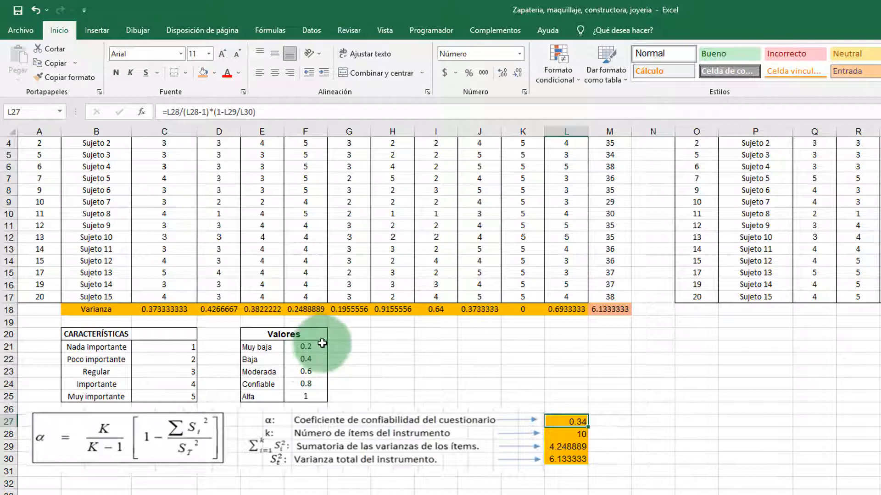
# Give the question headers in C2:L2 of the "Información de tu negocio" table one uniform font size
pyautogui.scroll(1, 330, 348)
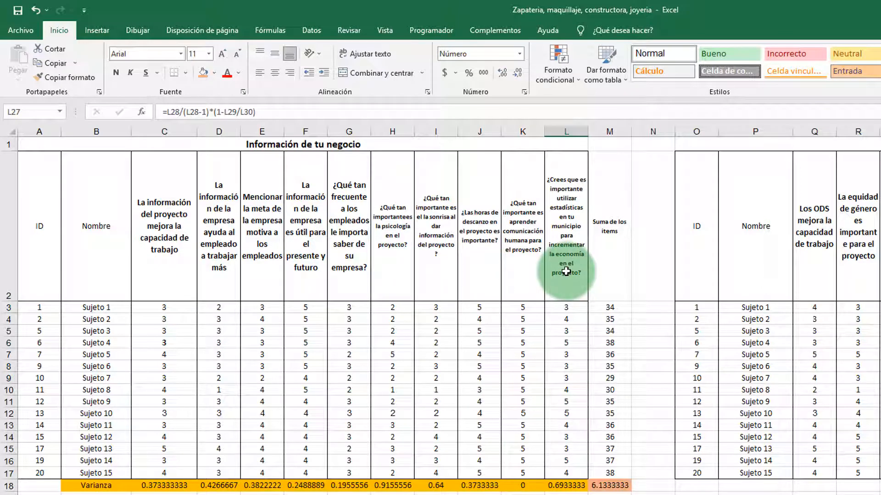
pyautogui.moveTo(566, 271); pyautogui.dragTo(212, 261)
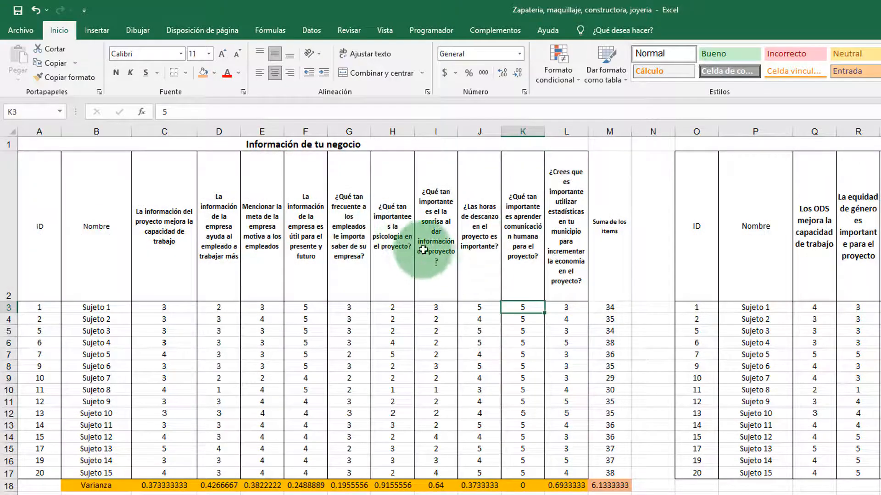
pyautogui.scroll(-1, 427, 259)
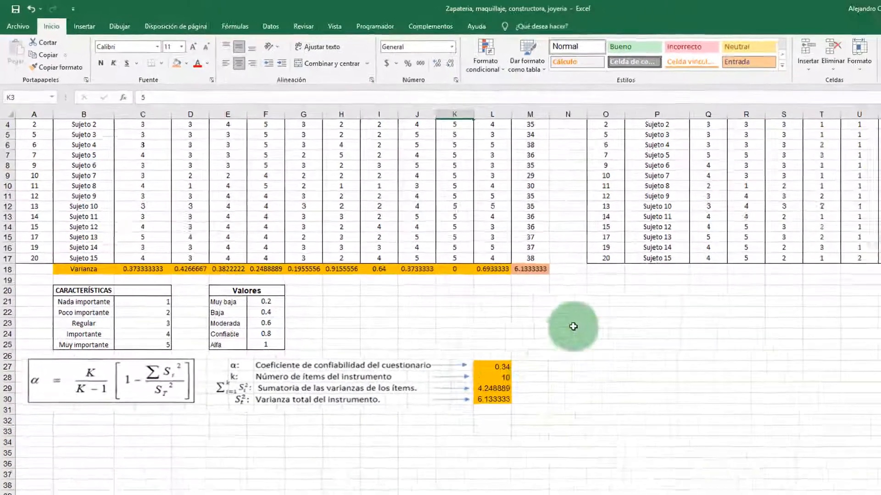
pyautogui.scroll(1, 692, 145)
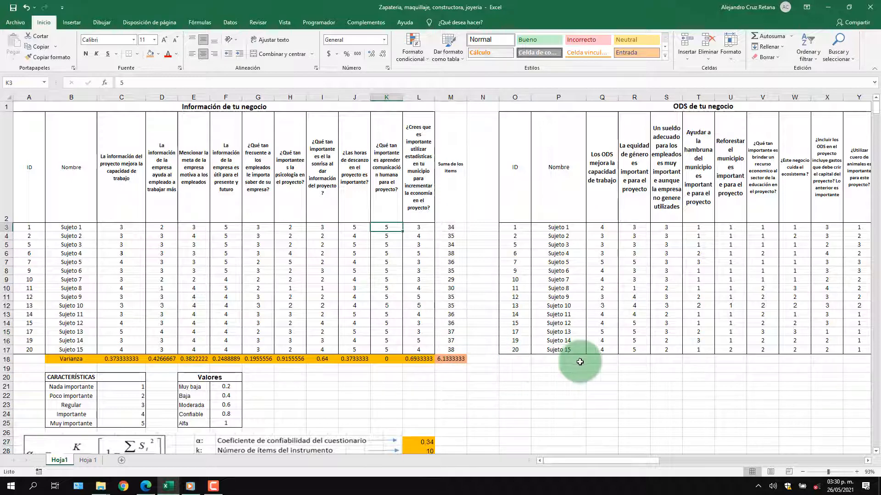
pyautogui.scroll(-1, 491, 383)
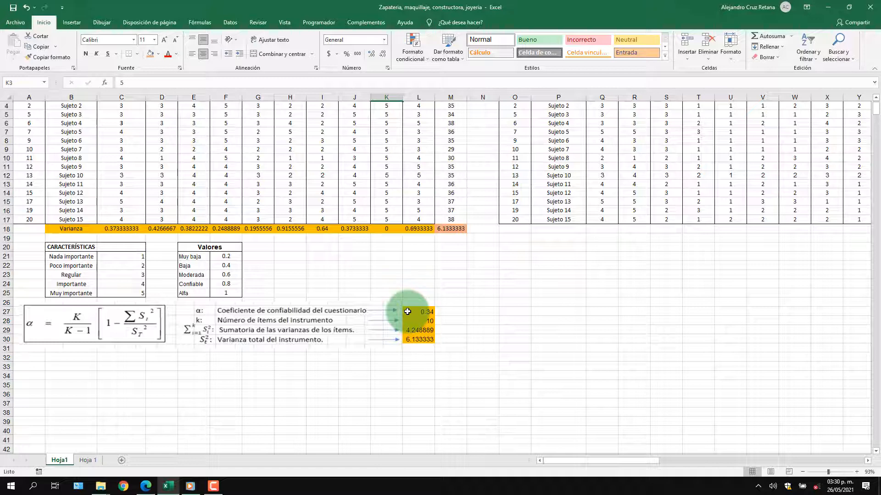
pyautogui.scroll(1, 407, 311)
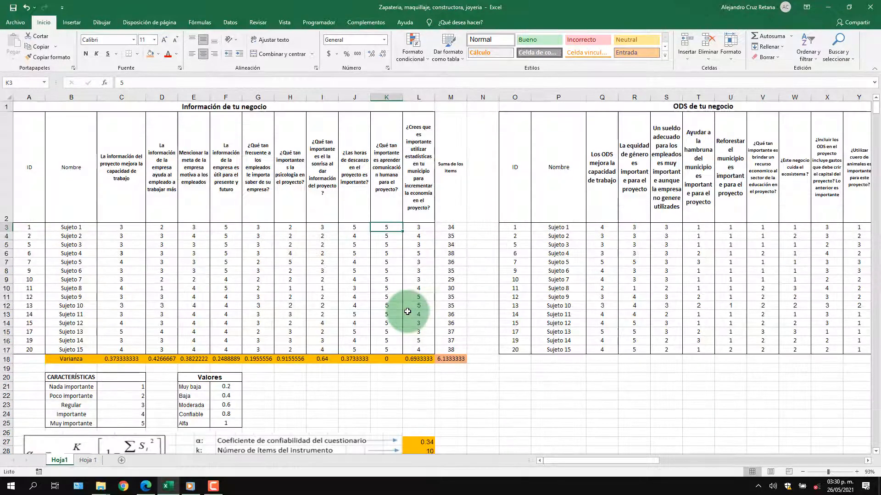